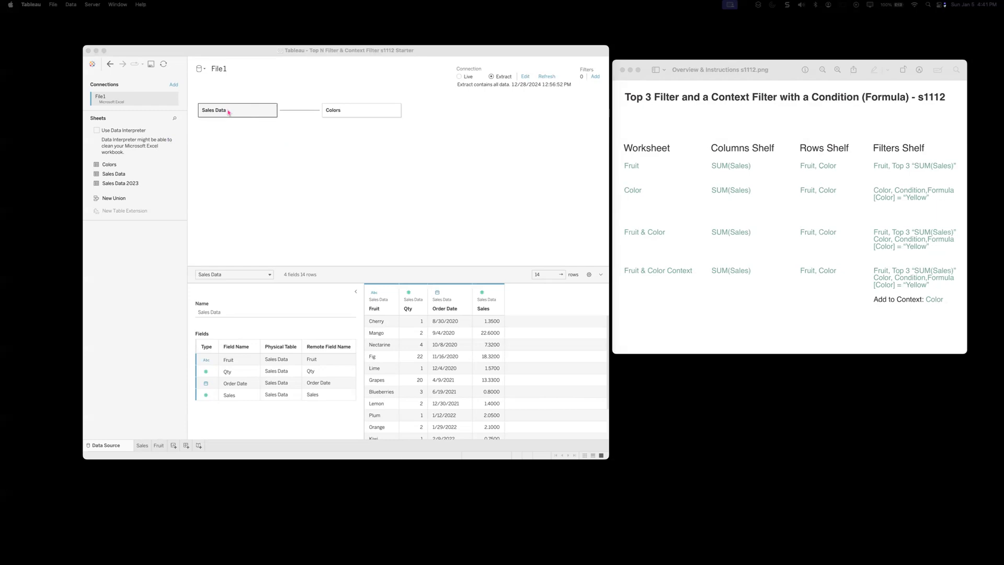
Examine the relationship between Sales Data and Colors, and review the full bar chart on the Sales worksheet
click(308, 111)
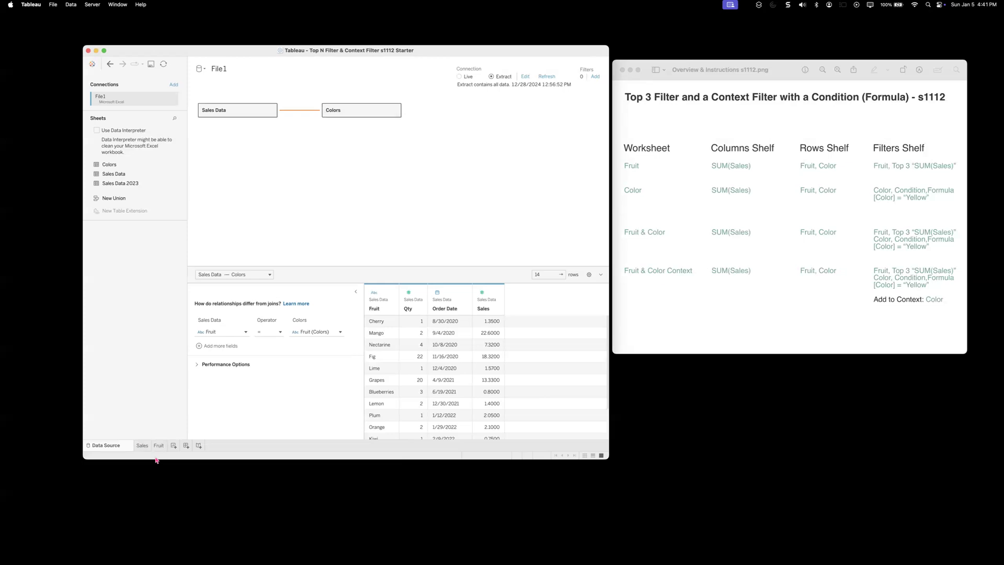
click(142, 446)
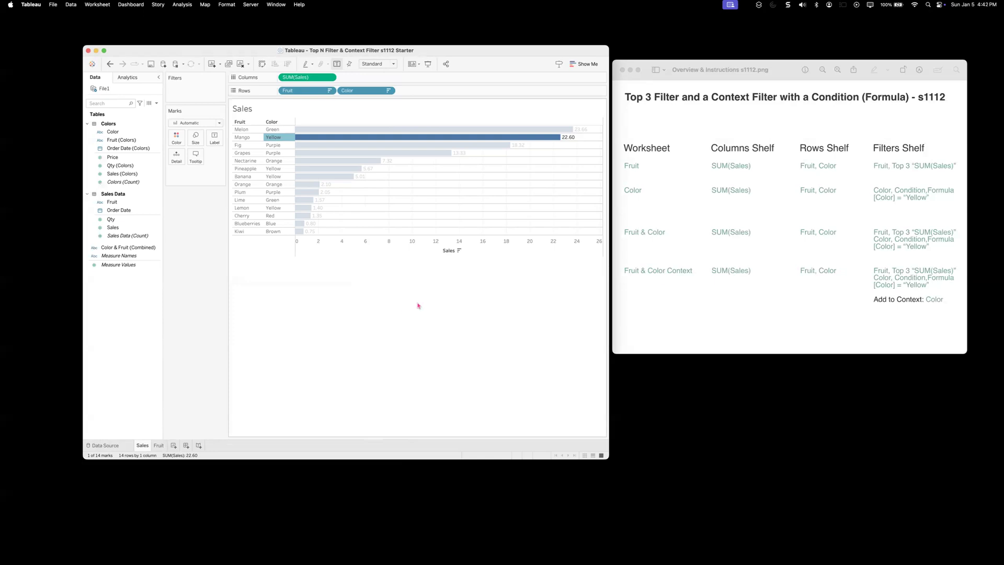
click(475, 302)
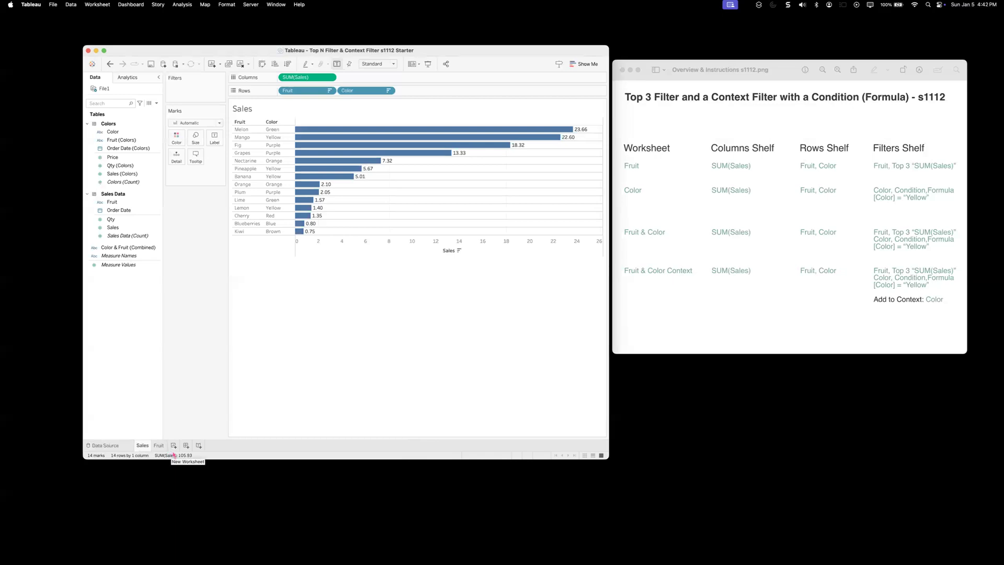
On the Fruit worksheet, build a bar chart with SUM(Sales) on Columns and Fruit and Color on Rows
click(159, 446)
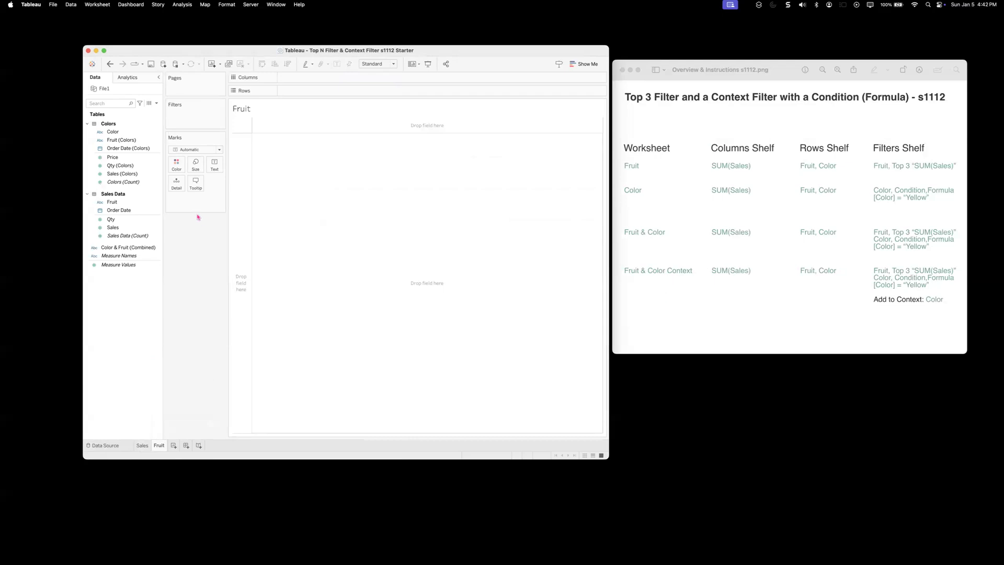
drag(112, 228, 306, 77)
click(113, 203)
drag(114, 204, 288, 91)
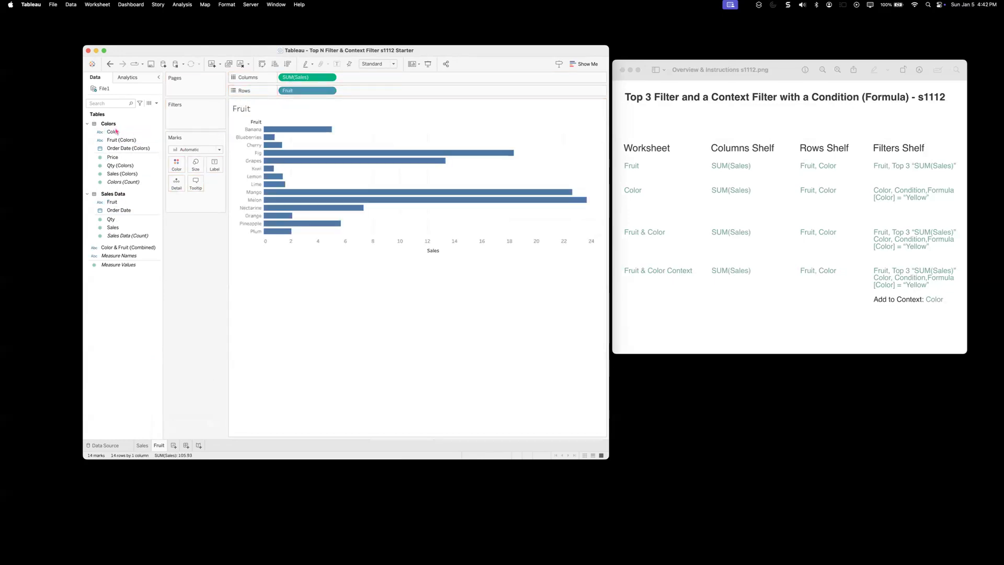
drag(113, 132, 345, 91)
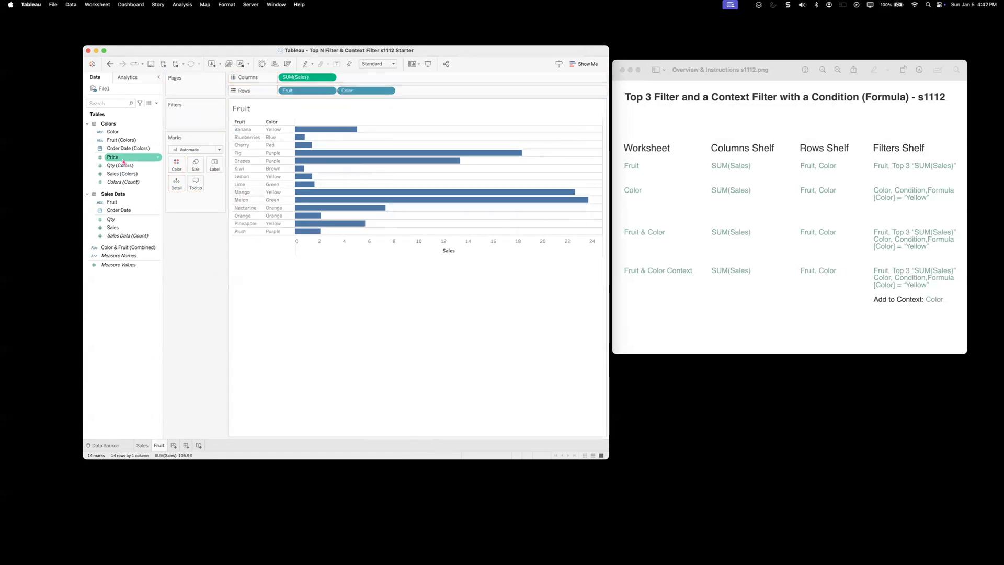
Filter Fruit to the top 3 by the sum of Sales
drag(116, 198, 184, 117)
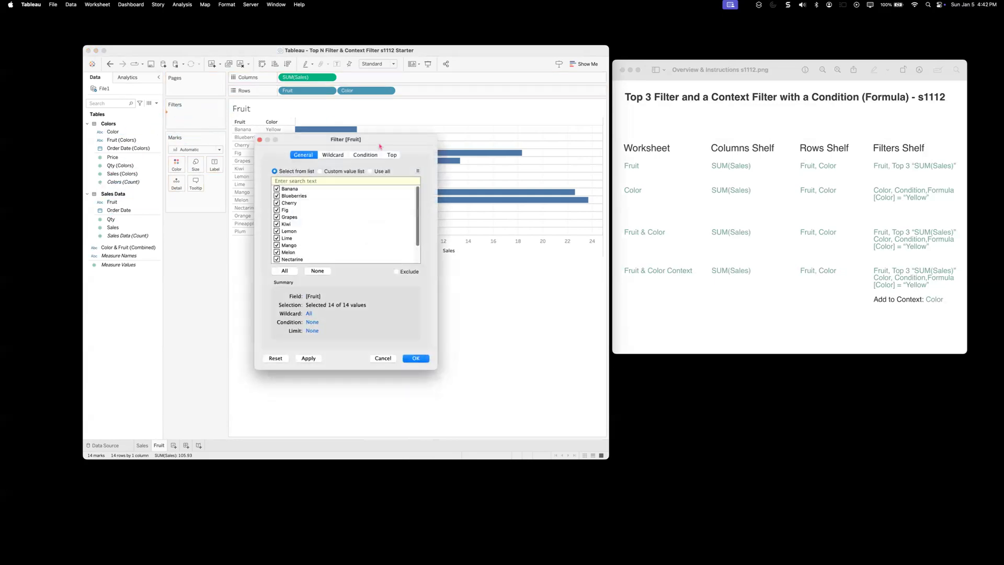
click(396, 155)
click(274, 176)
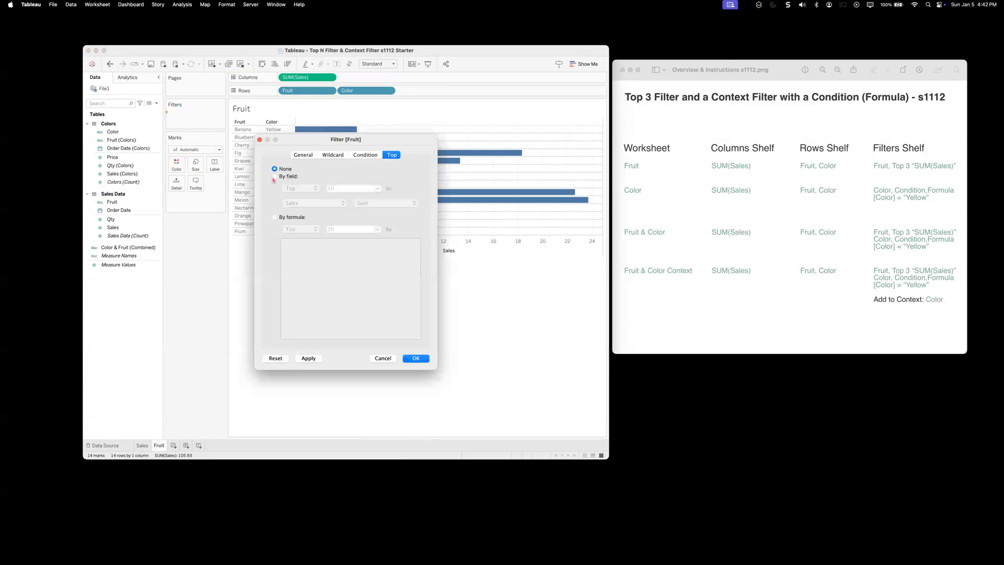
click(342, 188)
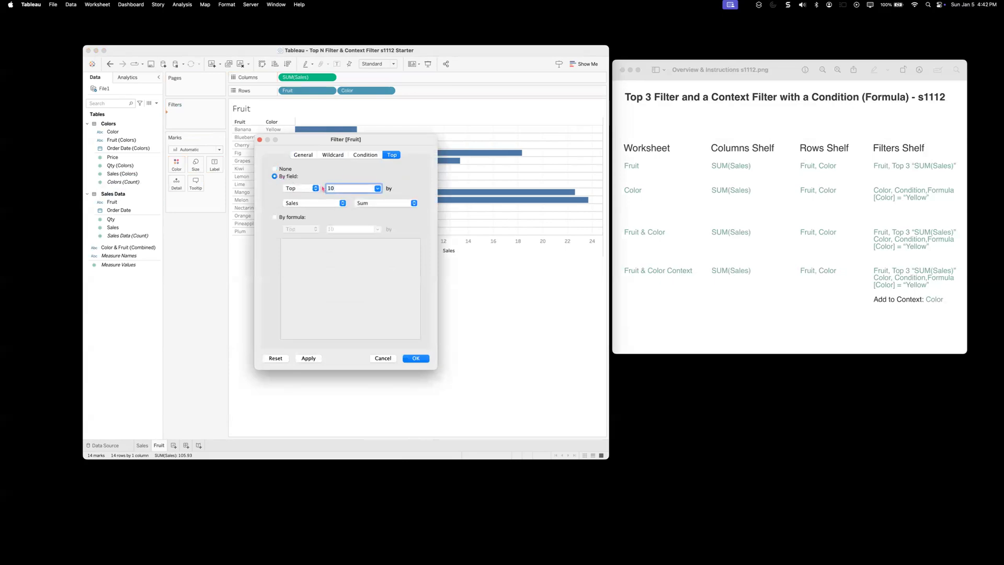
key(BackSpace)
key(BackSpace)
text(3)
click(342, 203)
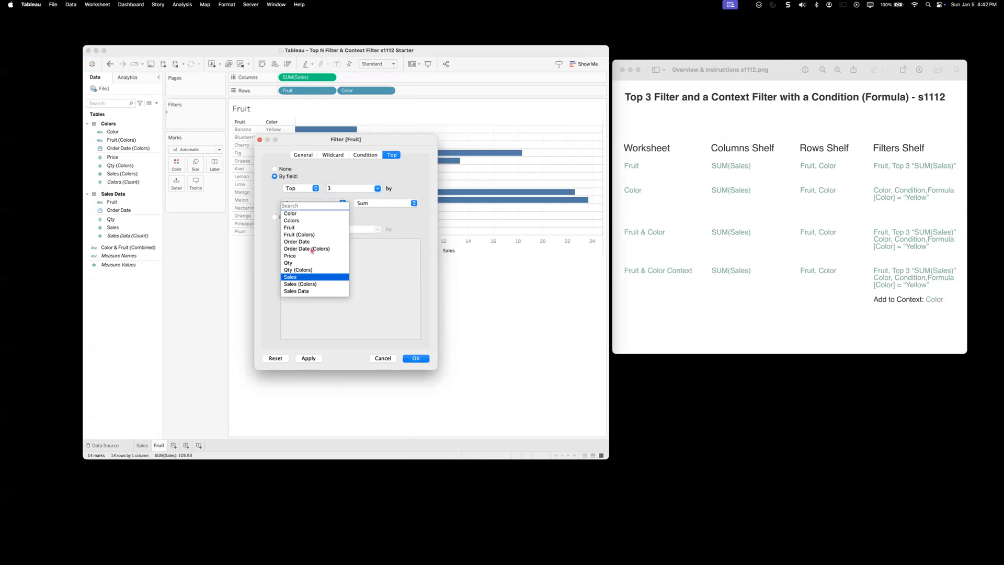
click(417, 221)
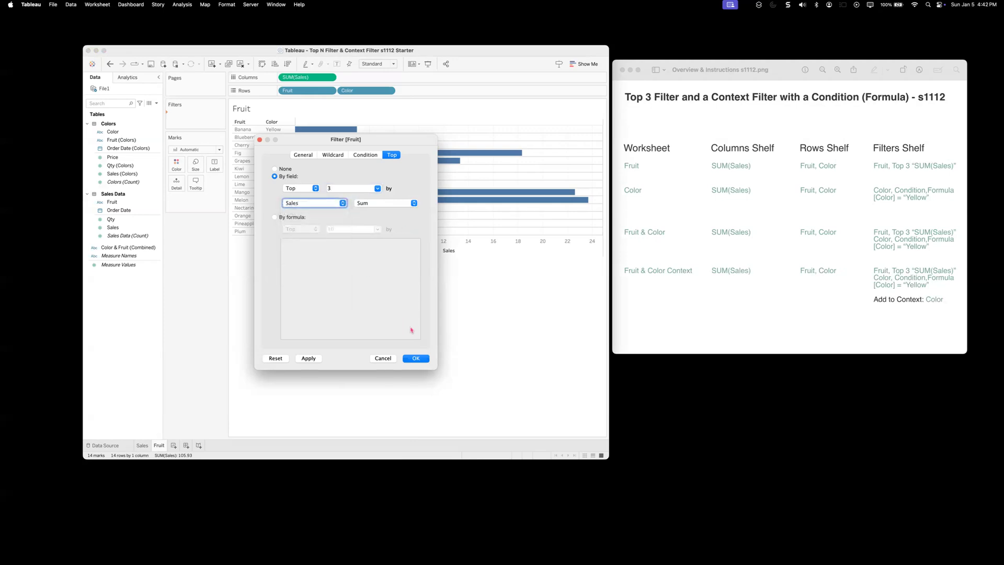
click(416, 358)
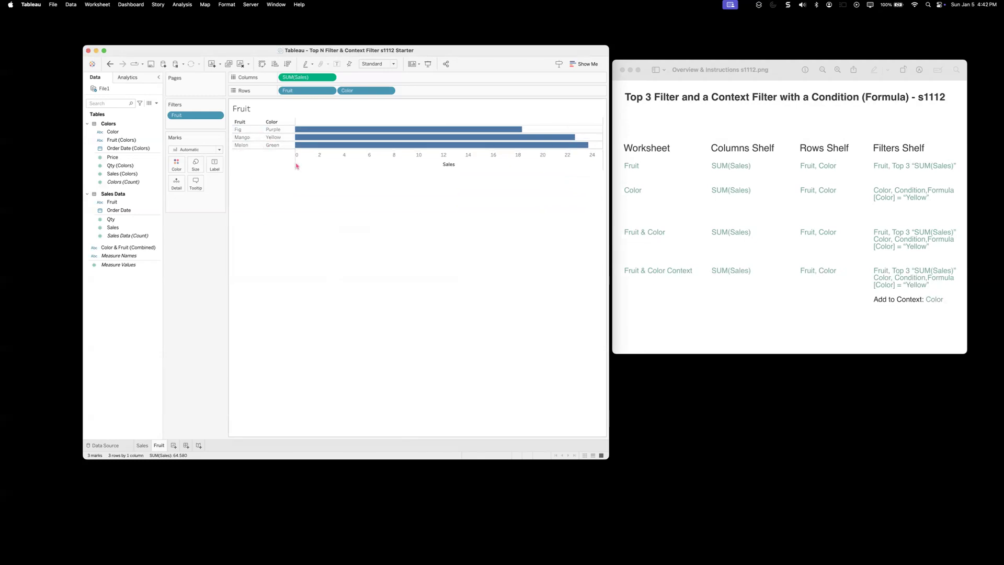
Create a new worksheet with SUM(Sales) on Columns and Fruit and Color on Rows
click(173, 446)
mouse_move(113, 227)
mouse_down()
mouse_move(223, 122)
mouse_move(306, 77)
mouse_up()
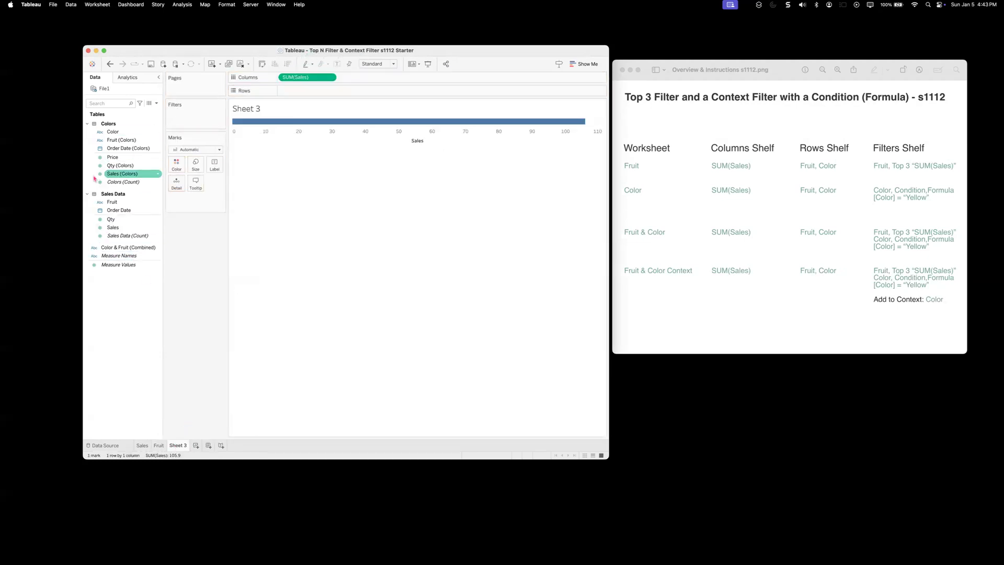
mouse_move(116, 201)
mouse_down()
mouse_move(137, 198)
mouse_move(295, 93)
mouse_up()
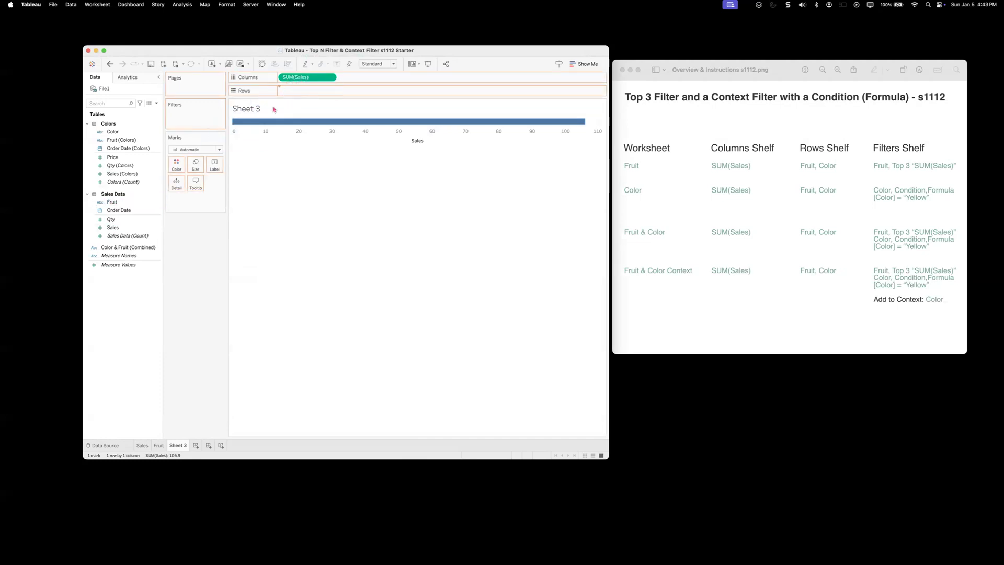
drag(118, 133, 365, 87)
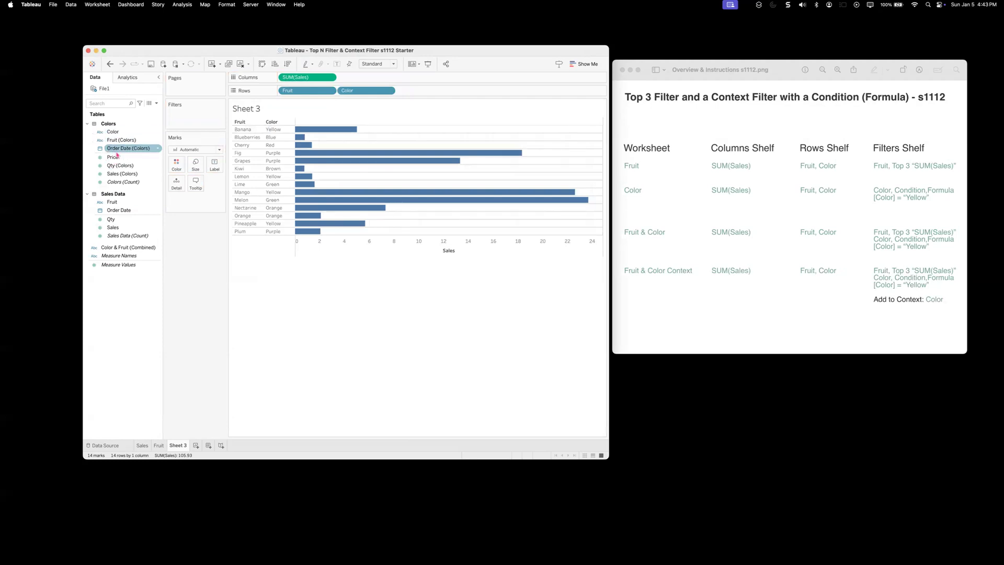
Try to filter Fruit by the condition formula [Color] = "Yellow", copying the formula before cancelling the filter
drag(116, 204, 181, 116)
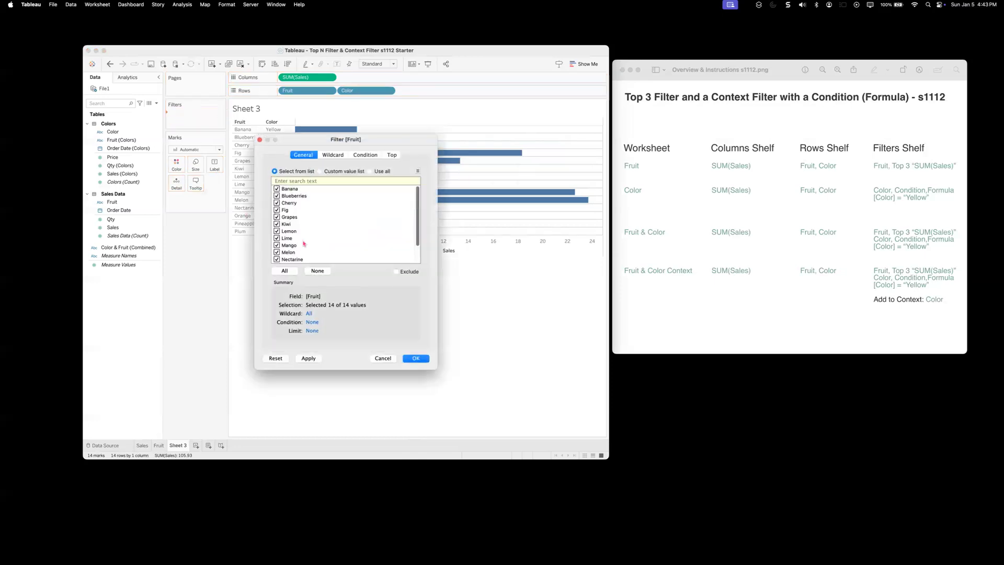
click(376, 155)
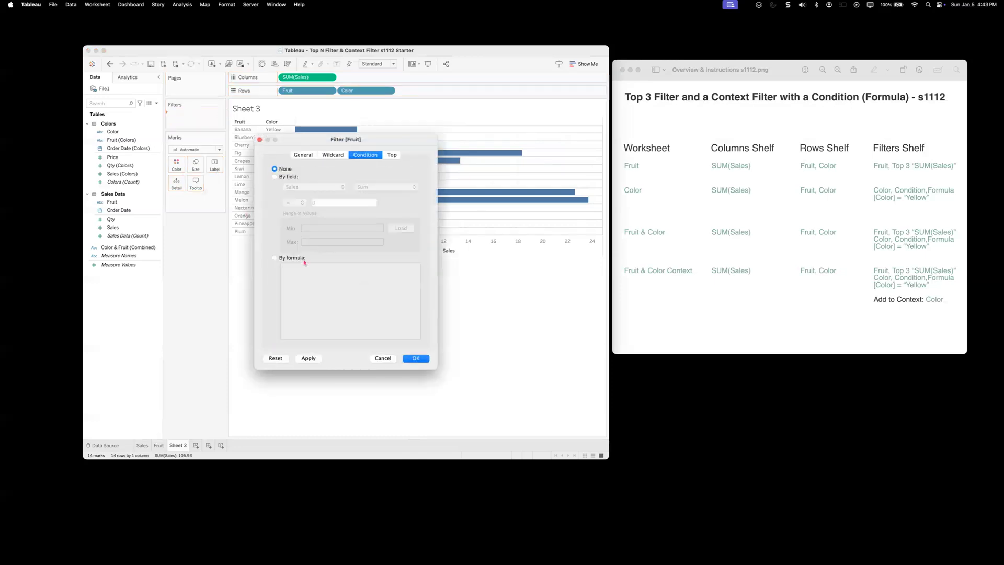
click(274, 258)
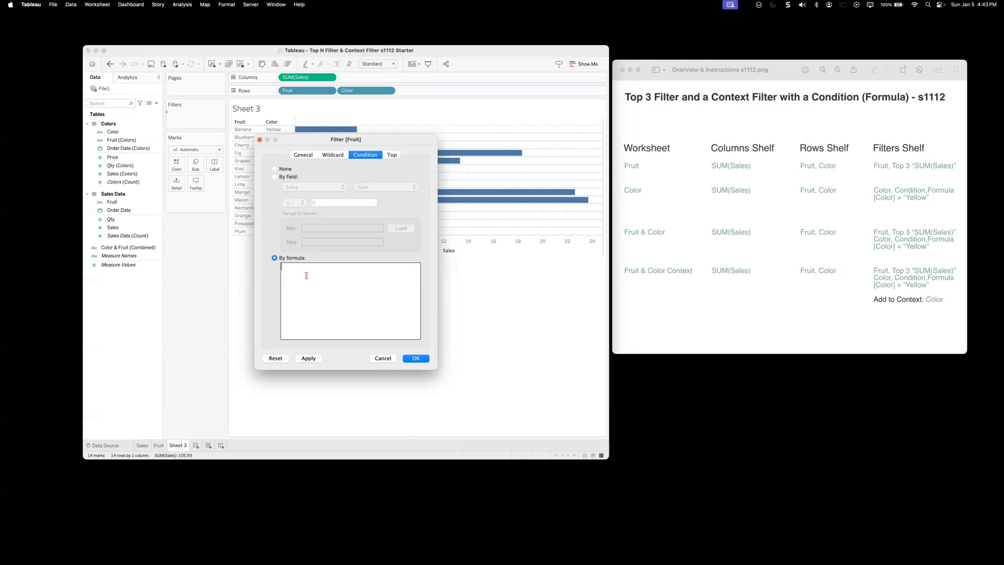
text([Color])
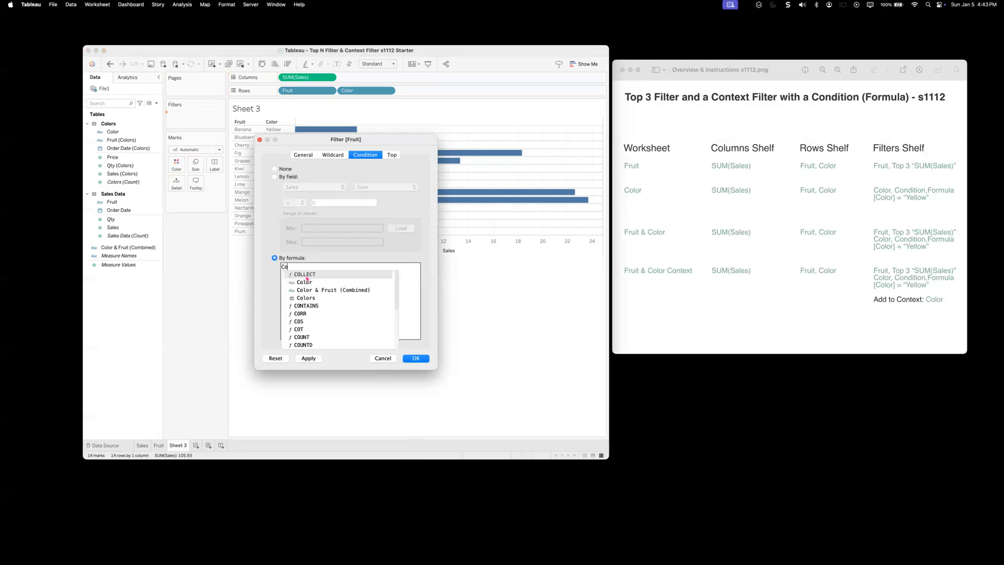
text( =)
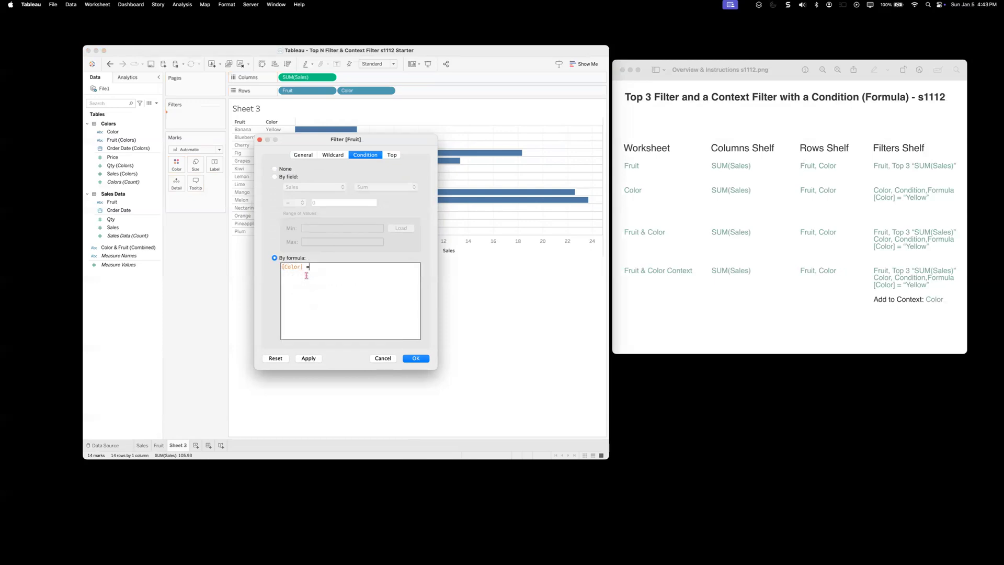
text( "Yellow")
key(super+a)
key(super+c)
click(372, 266)
click(416, 359)
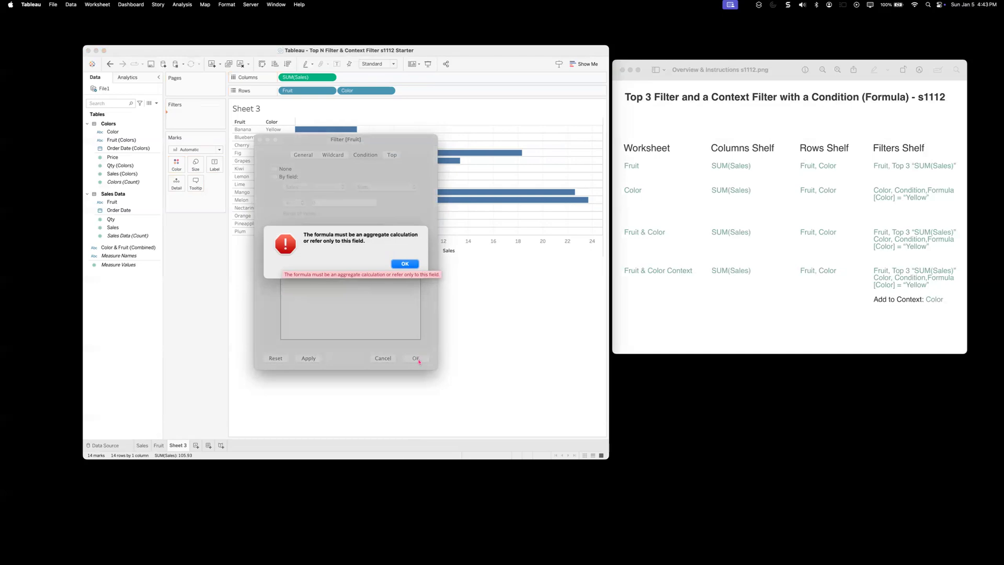
click(405, 264)
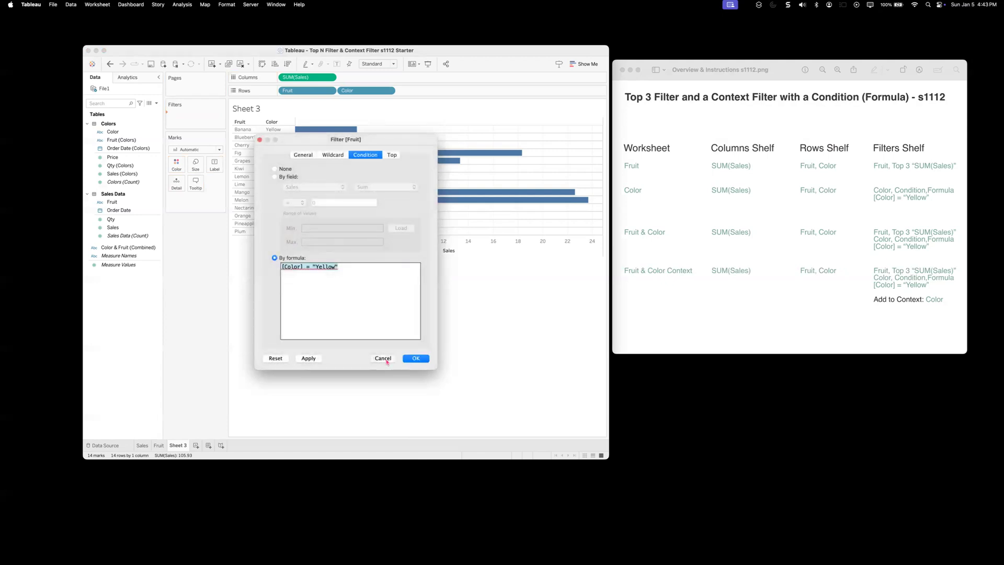
click(386, 359)
Filter the Color field by the copied condition formula [Color] = "Yellow"
click(113, 132)
drag(113, 134, 178, 111)
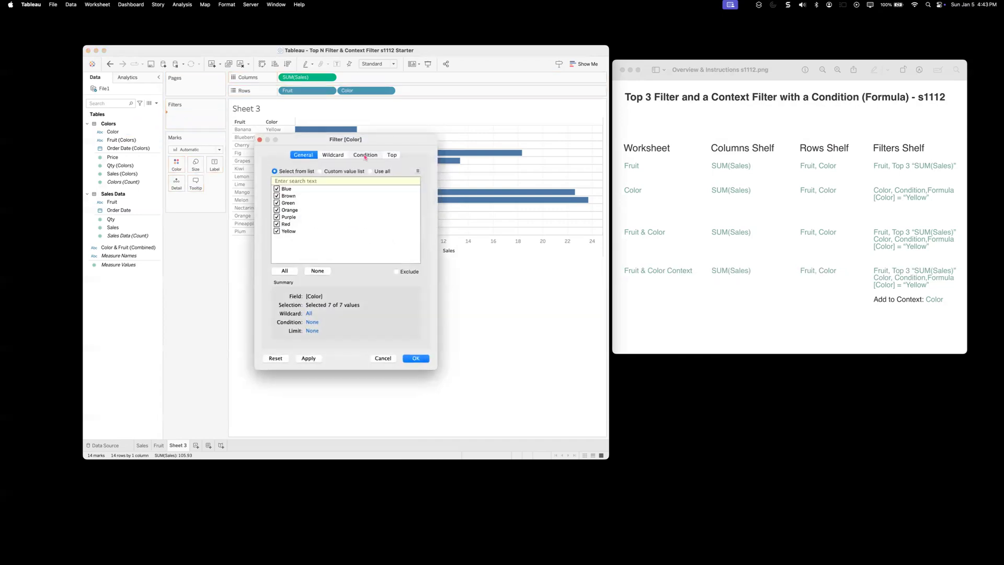
click(365, 156)
click(274, 259)
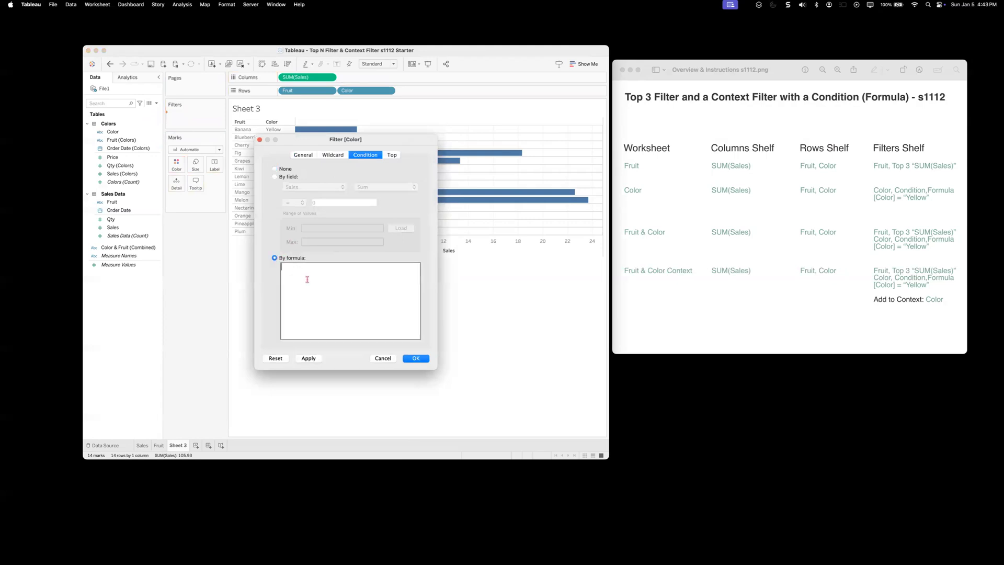
key(super+v)
click(416, 360)
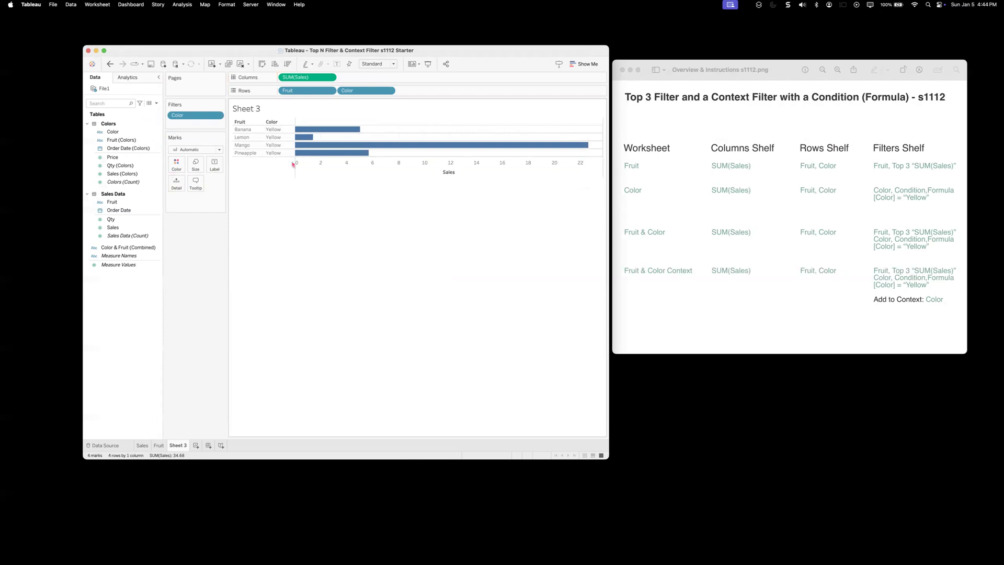
Sort Fruit on Rows in descending order by the sum of the Sales field
click(330, 92)
click(306, 137)
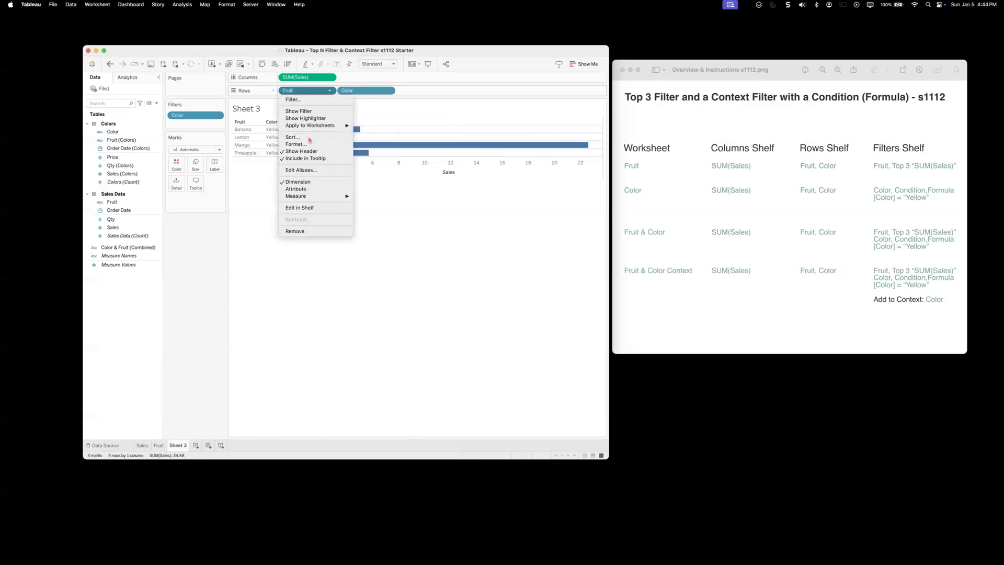
click(337, 246)
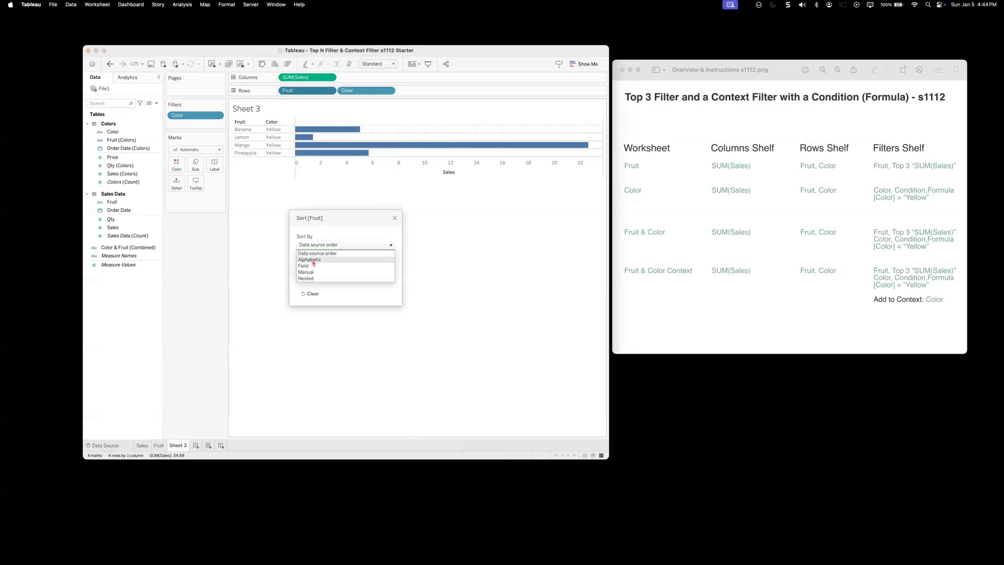
click(312, 265)
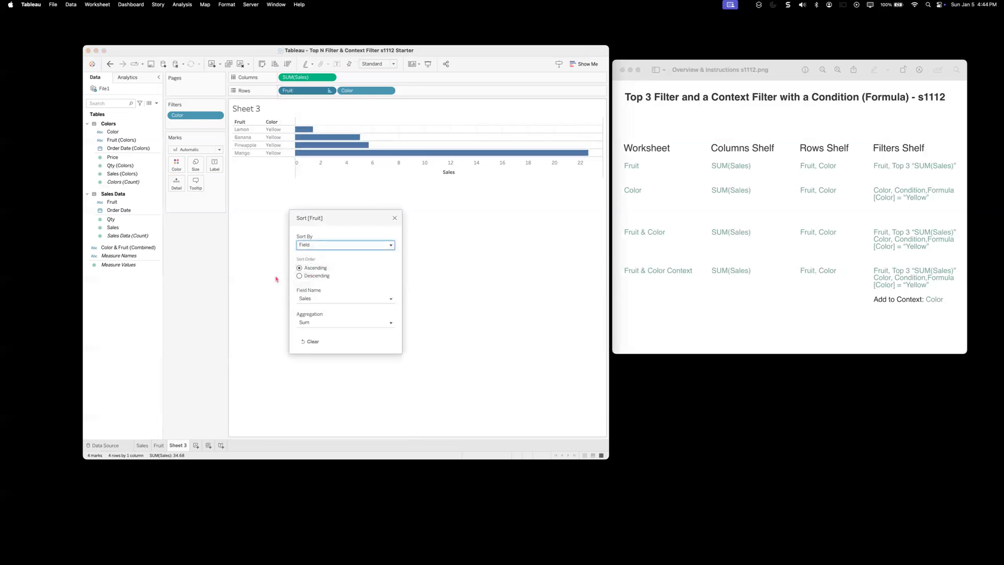
click(303, 276)
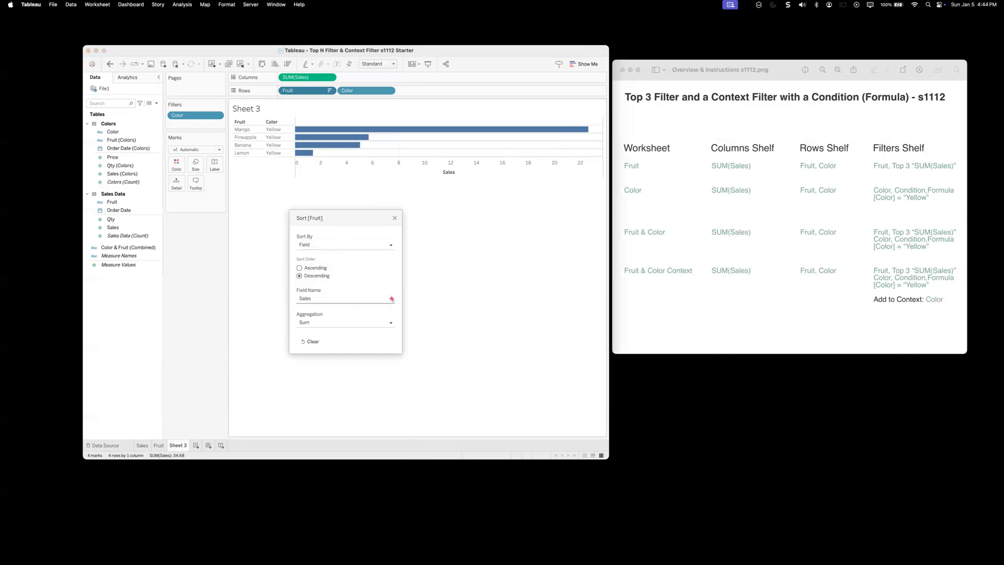
click(394, 220)
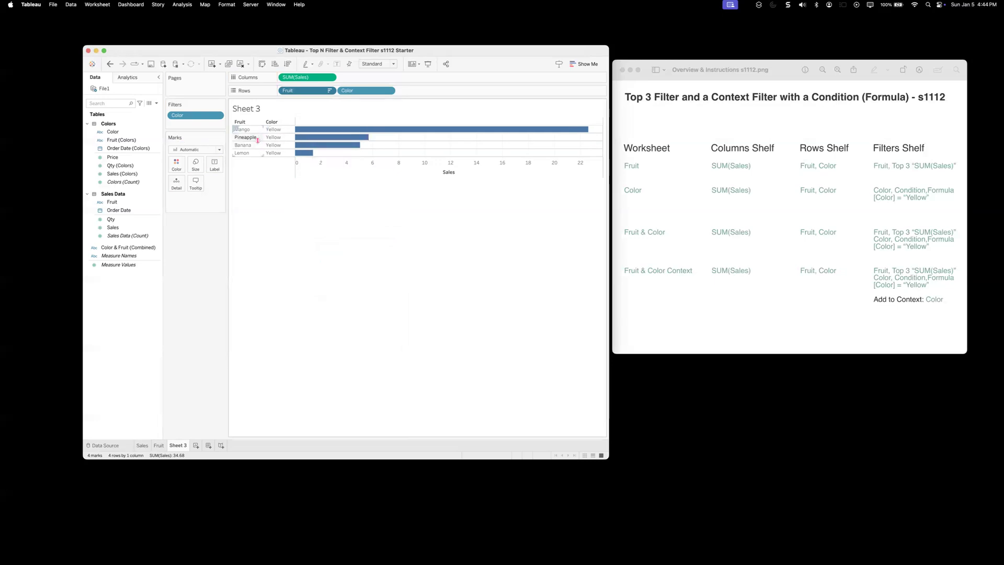
Rename the worksheet Sheet 3 as Color
right_click(183, 446)
click(198, 356)
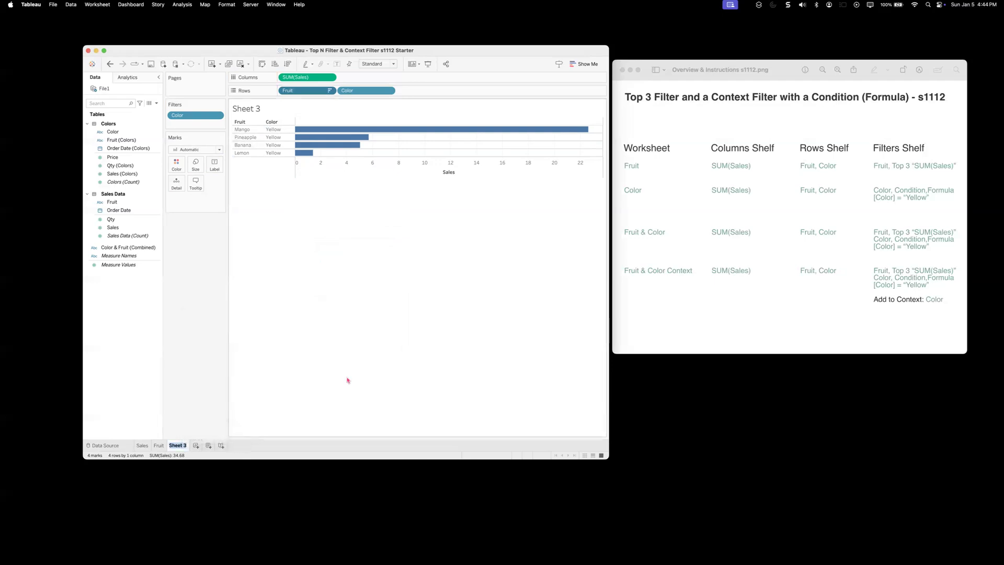
text(Color)
key(Return)
Add another worksheet and name it Fruit & Color
click(194, 446)
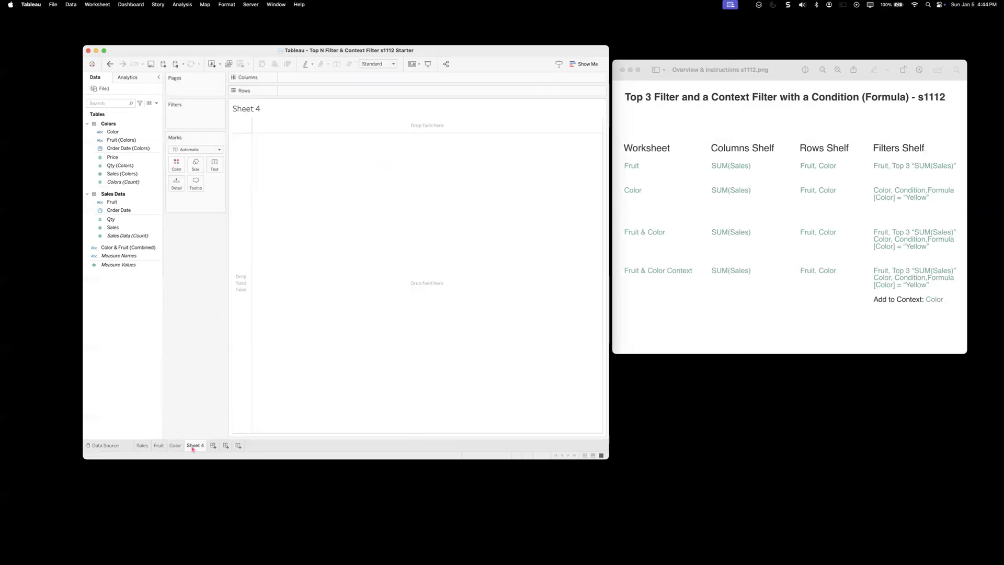
right_click(193, 447)
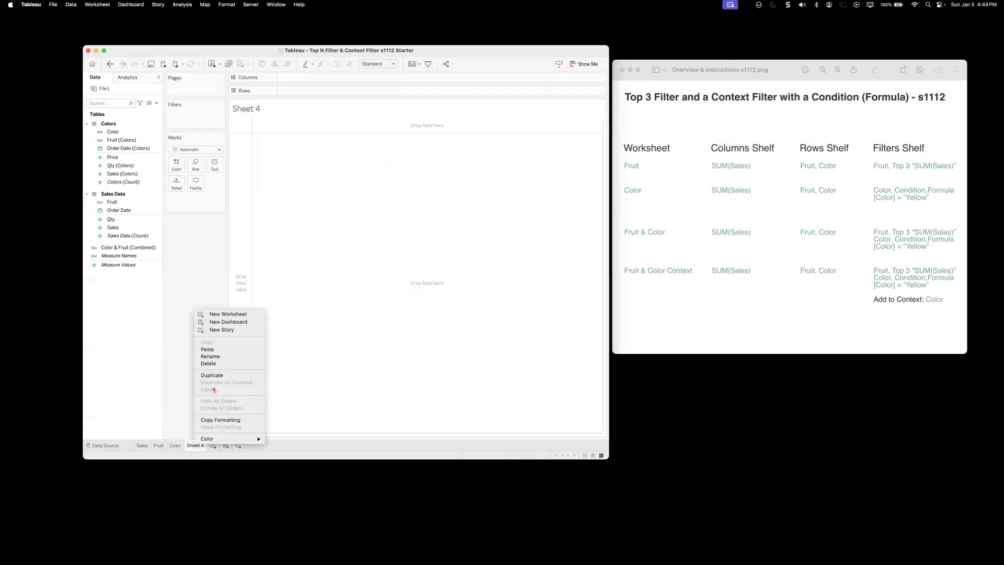
click(217, 357)
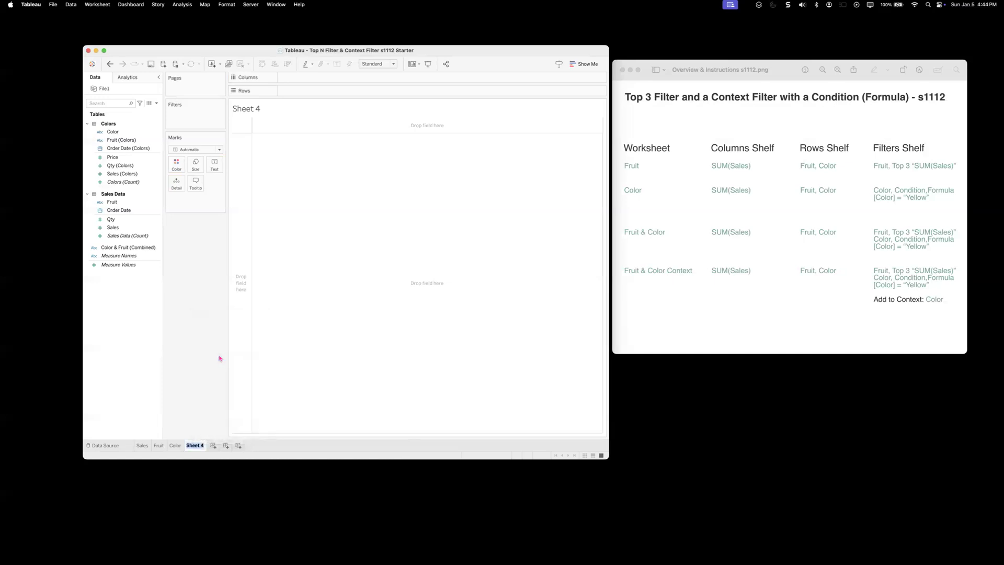
text(uit & Color)
key(Return)
Place Fruit and Color on Rows of the Fruit & Color worksheet
drag(116, 204, 299, 89)
click(112, 133)
drag(112, 136, 347, 92)
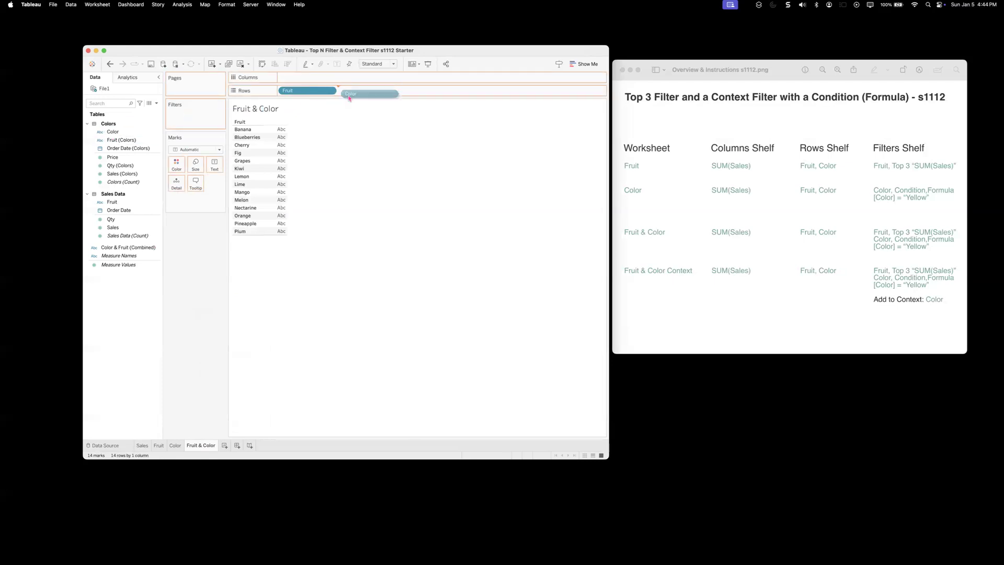
Place Sales on Columns of the Fruit & Color worksheet and filter Fruit to the top 3 by the sum of Sales
click(114, 228)
drag(113, 228, 295, 78)
click(113, 203)
drag(113, 205, 189, 119)
click(391, 156)
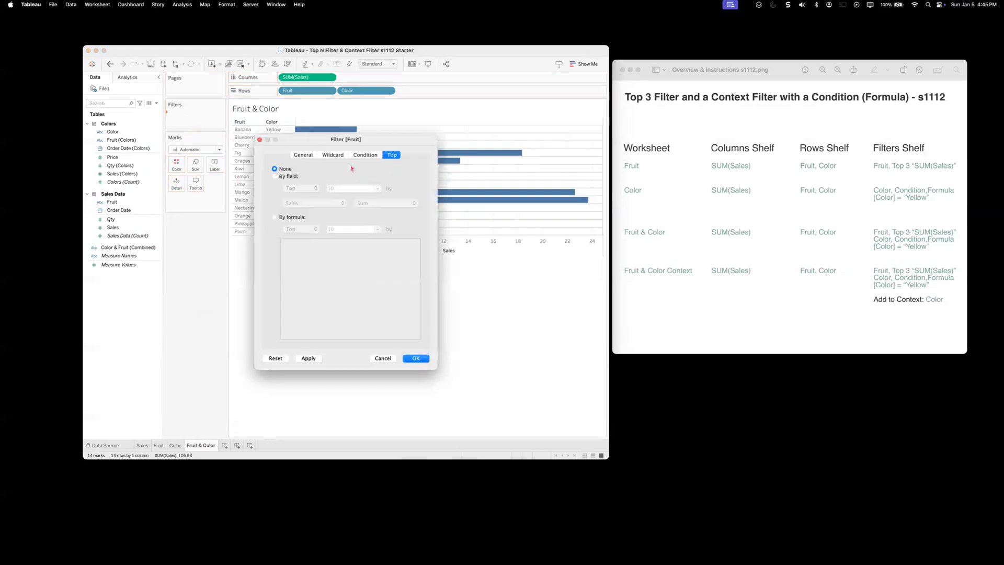
click(274, 176)
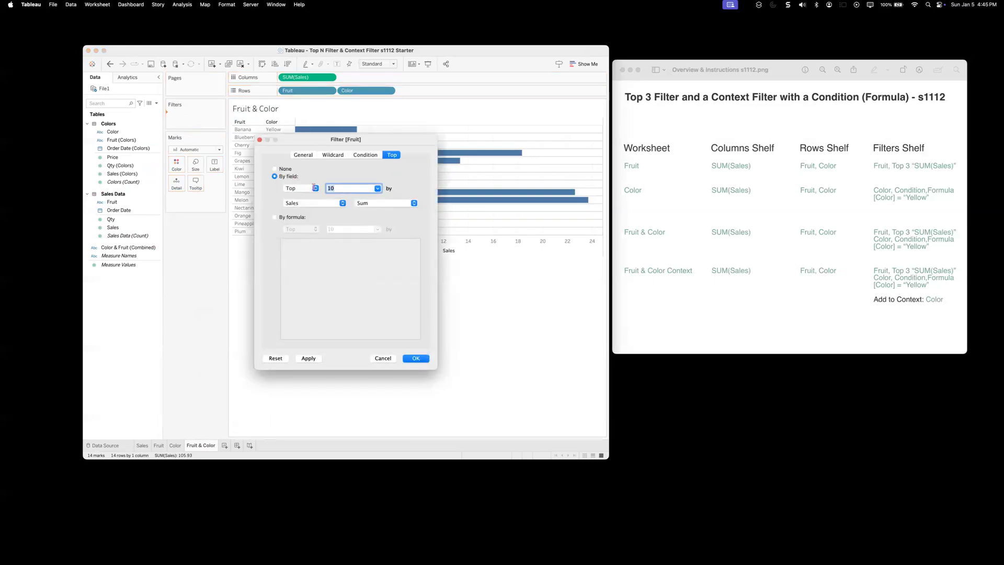
text(3)
click(415, 359)
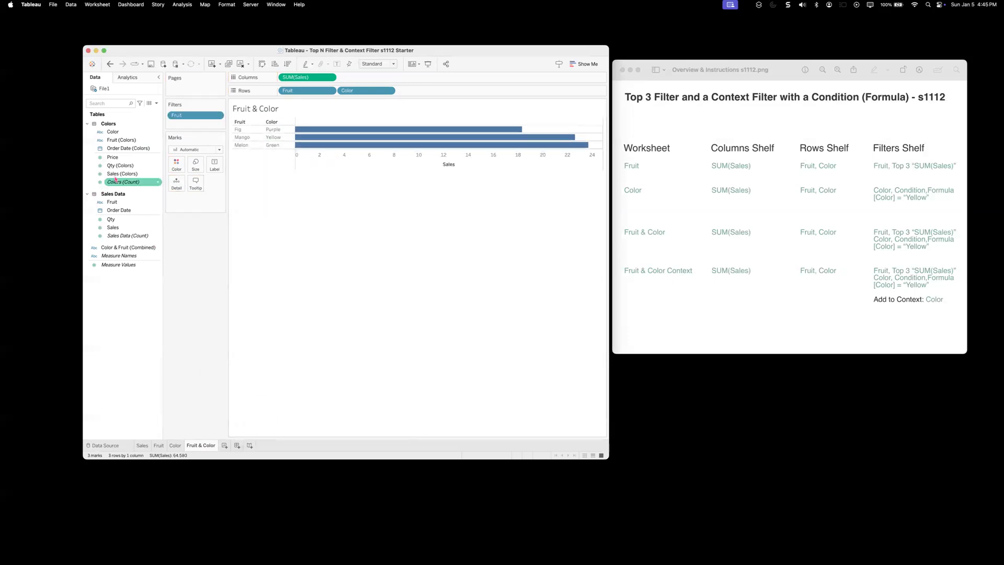
Add a Color filter to the Fruit & Color worksheet with the condition formula [Color] = "Yellow"
drag(105, 133, 181, 126)
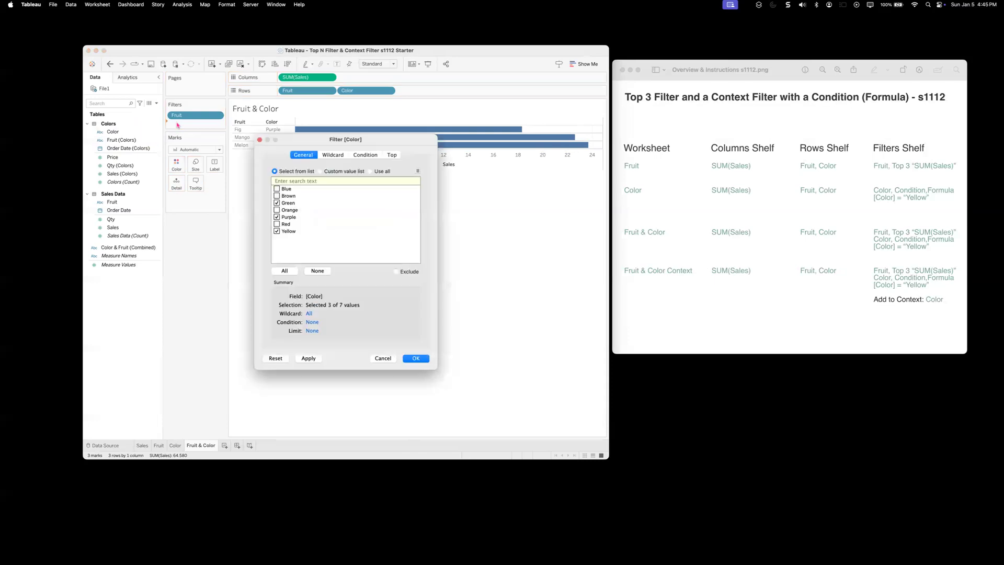
click(376, 155)
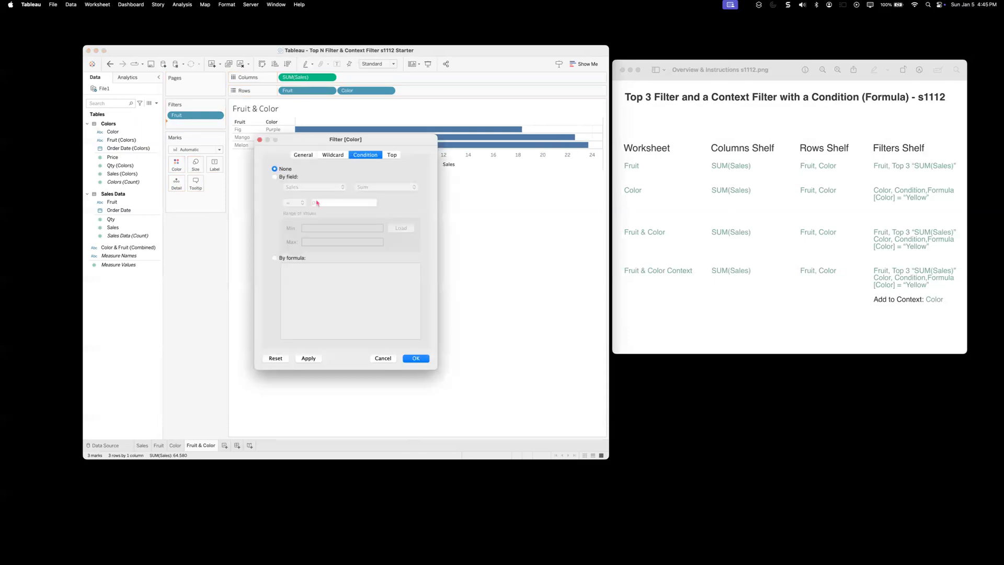
click(274, 257)
click(306, 272)
text([Color] = "Yellow")
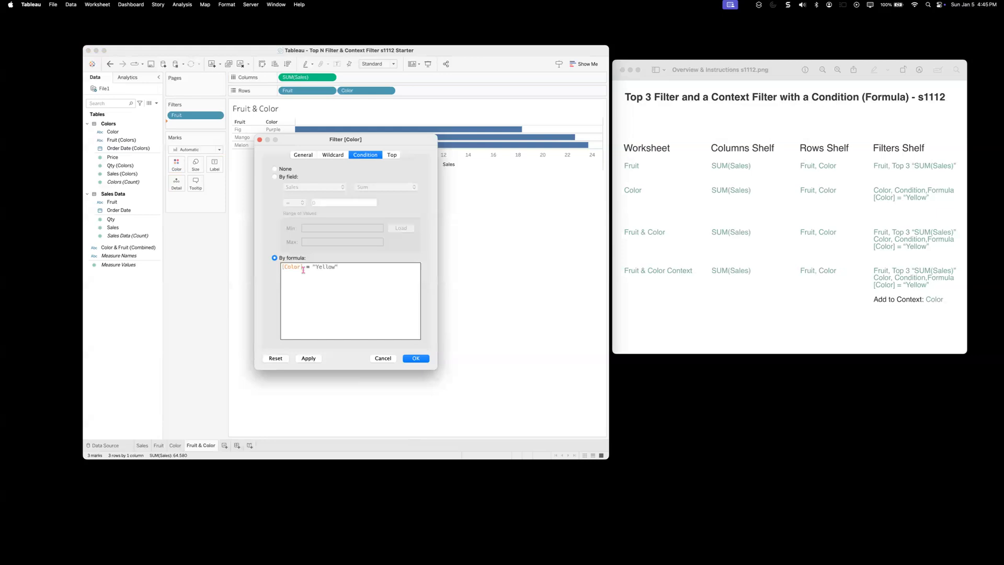
click(417, 359)
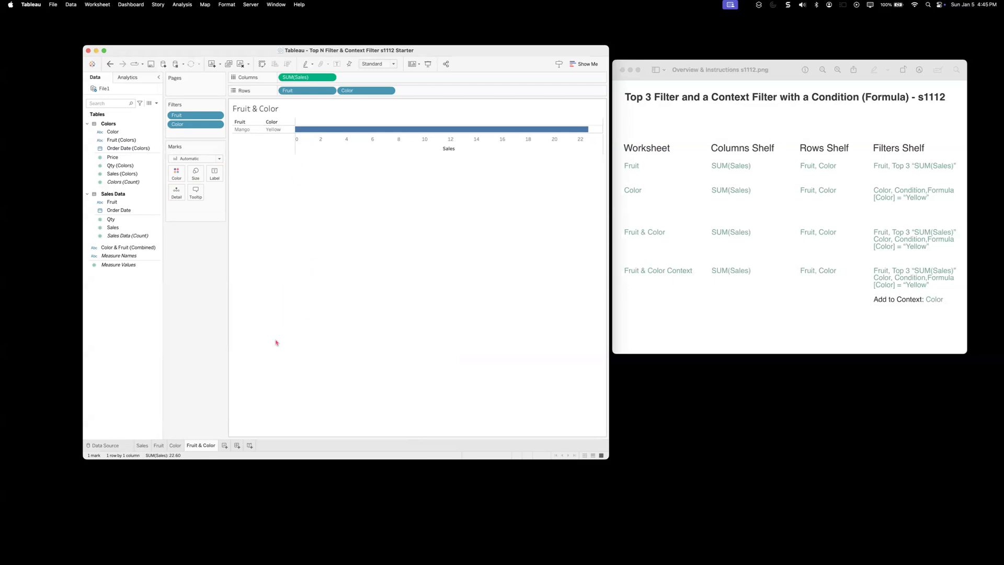
Examine the unfiltered fruit ranking on the Sales worksheet, and return to the Fruit & Color worksheet
click(141, 446)
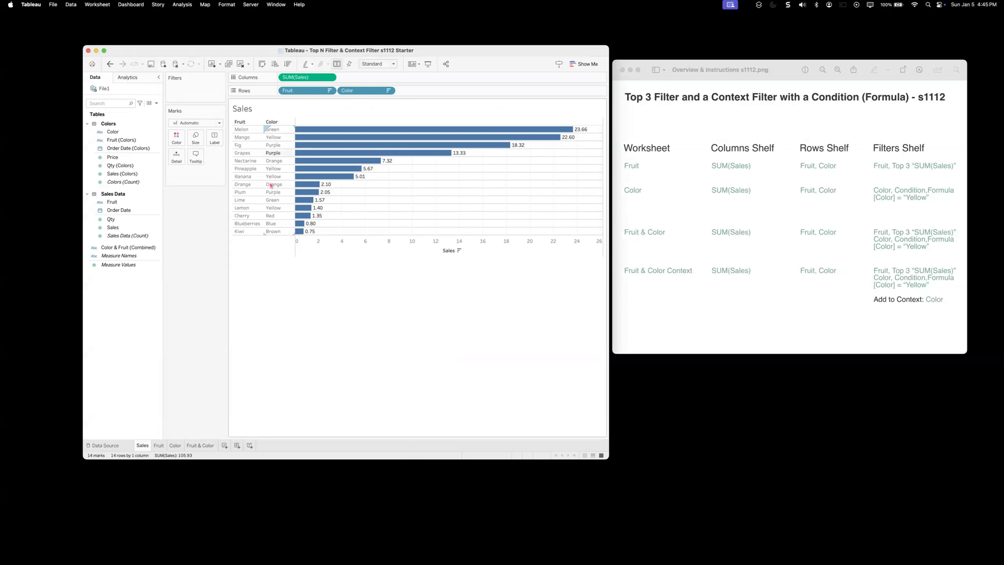
click(203, 447)
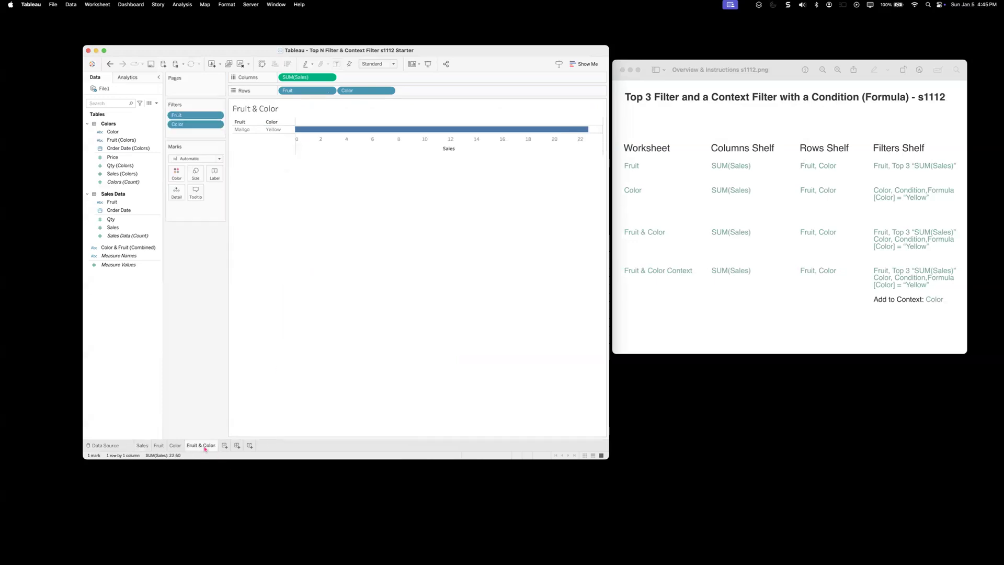